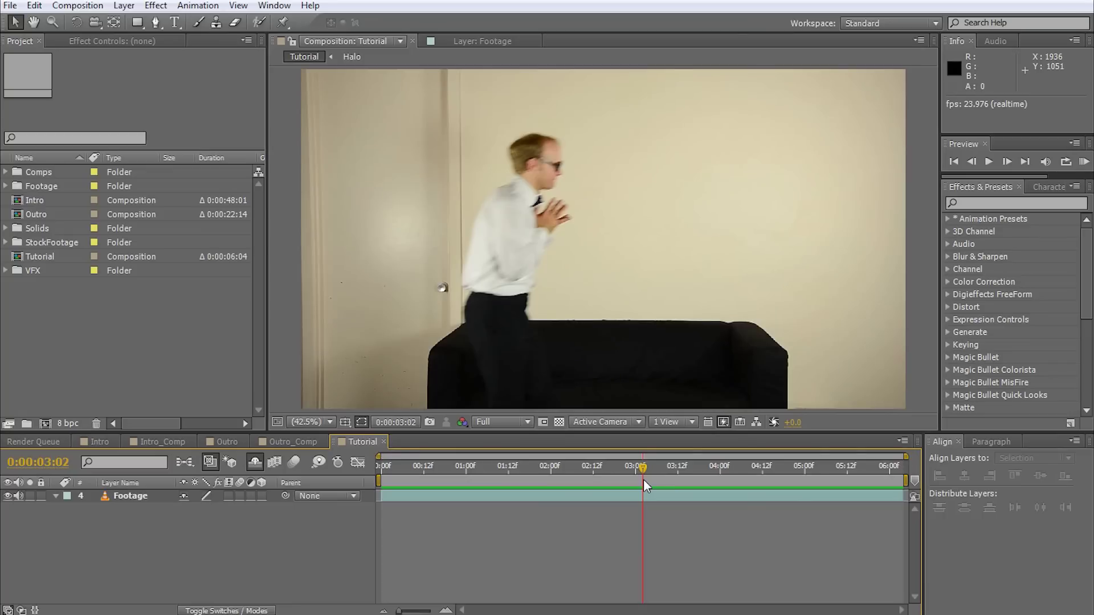
- Open the Tracker panel and start a Position and Rotation track on Footage, framing both track points
left_click(275, 5)
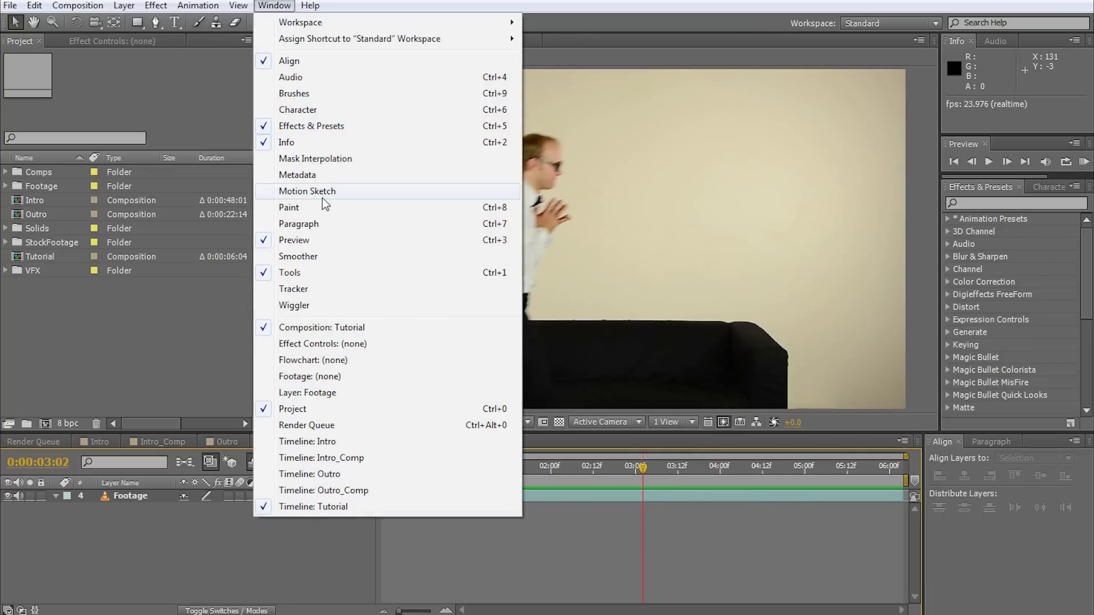
left_click(293, 289)
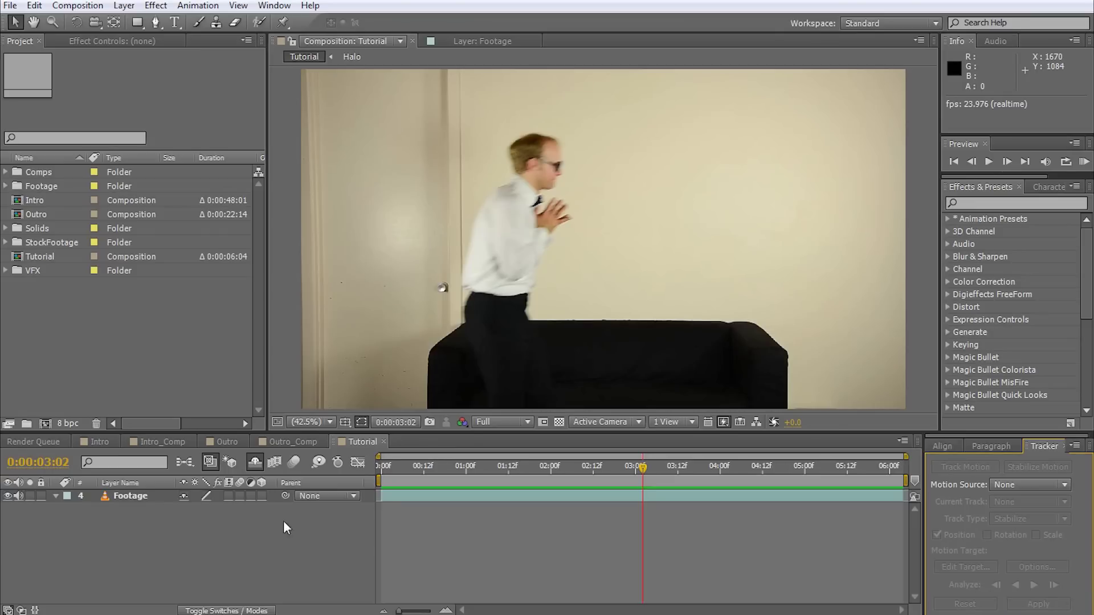
left_click(148, 496)
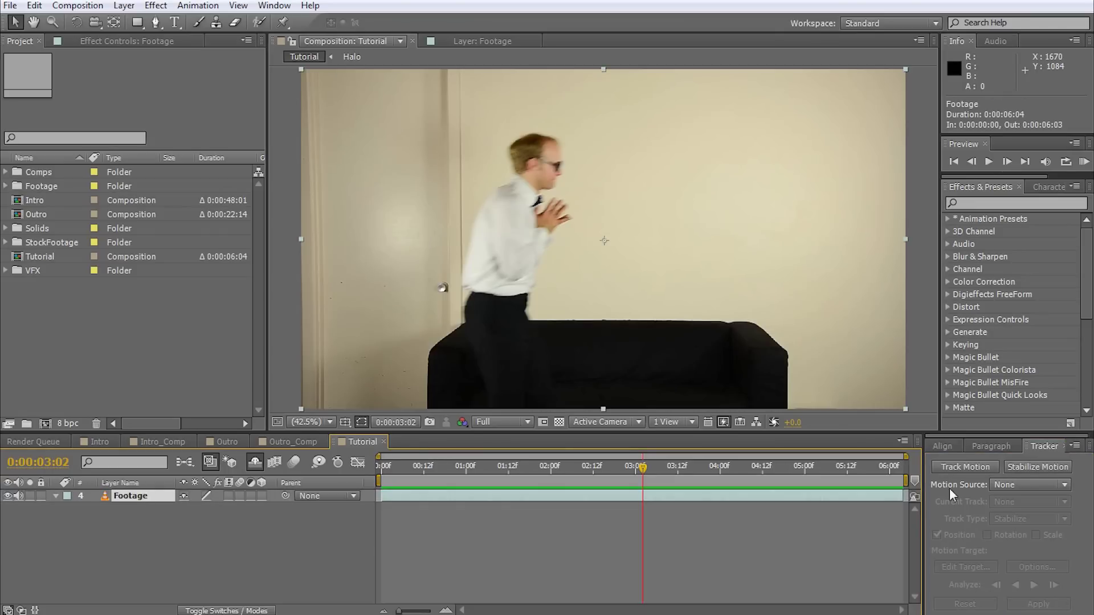
left_click(956, 467)
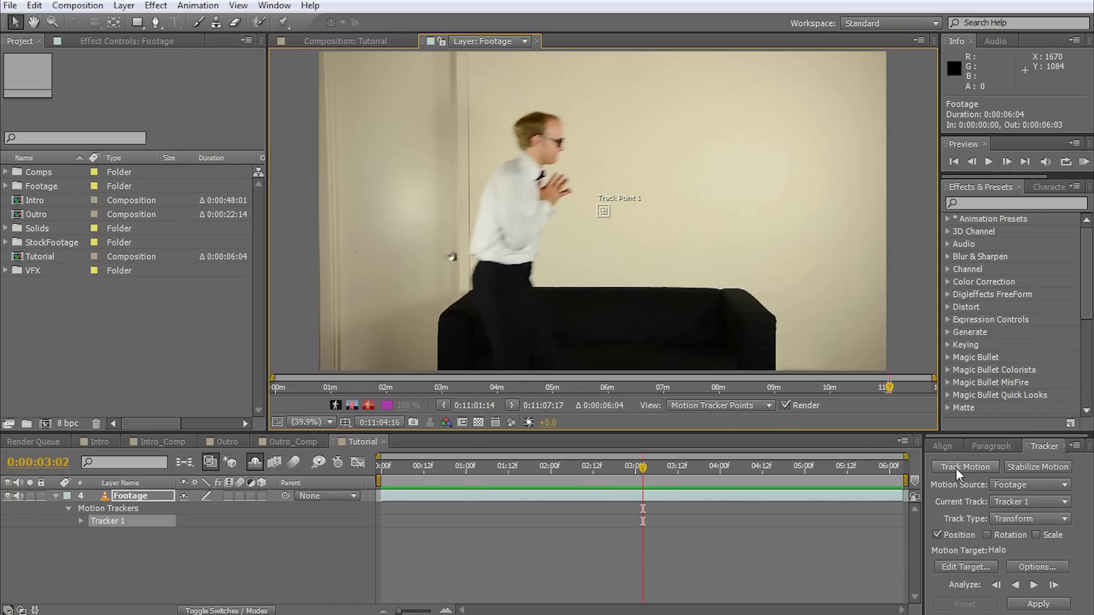
left_click(987, 534)
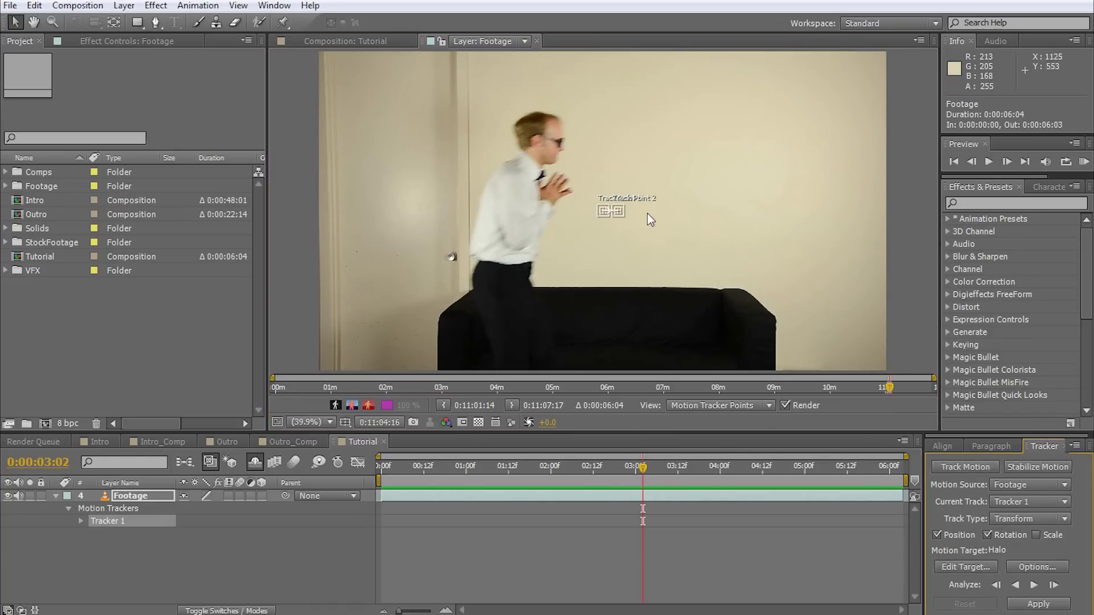
scroll(623, 200, "up", 3)
left_click_drag(624, 201, 655, 284)
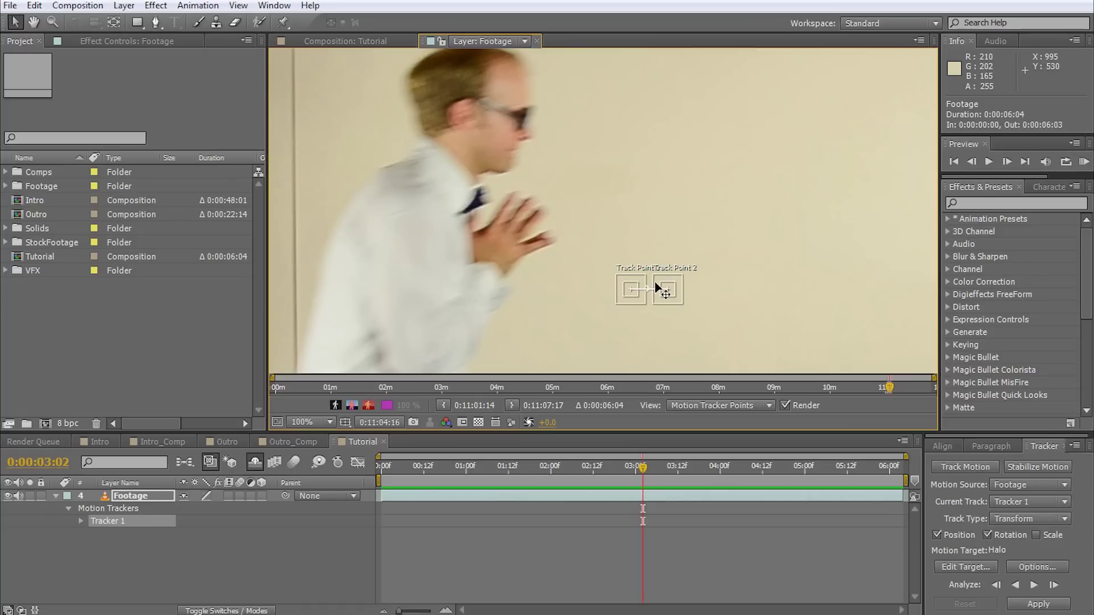
- Add a new null object layer and rename it 'Head Track'
left_click(124, 5)
mouse_move(142, 23)
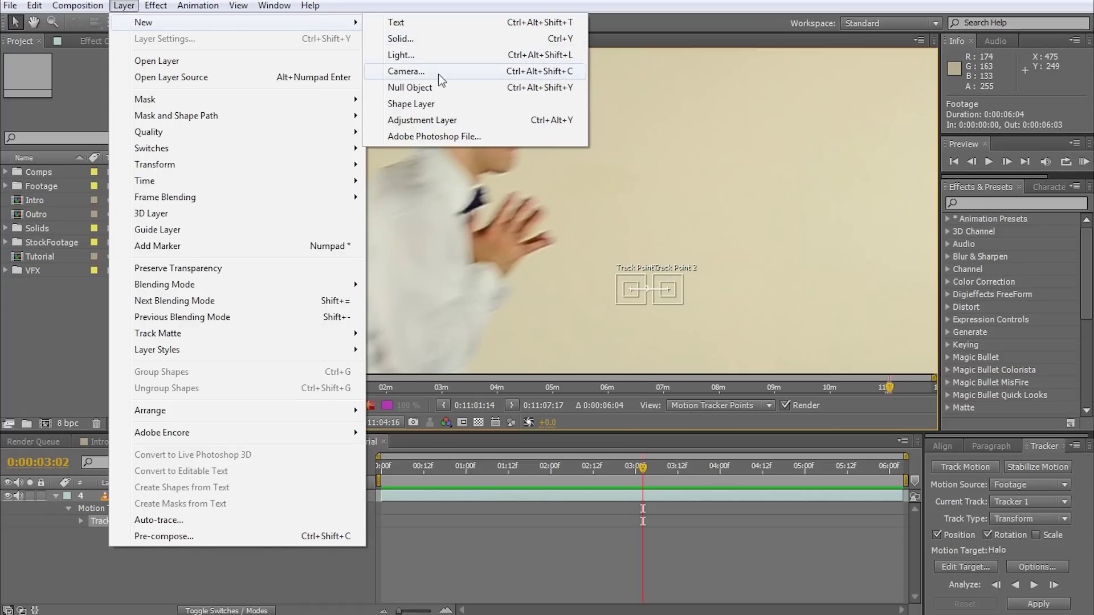
left_click(430, 86)
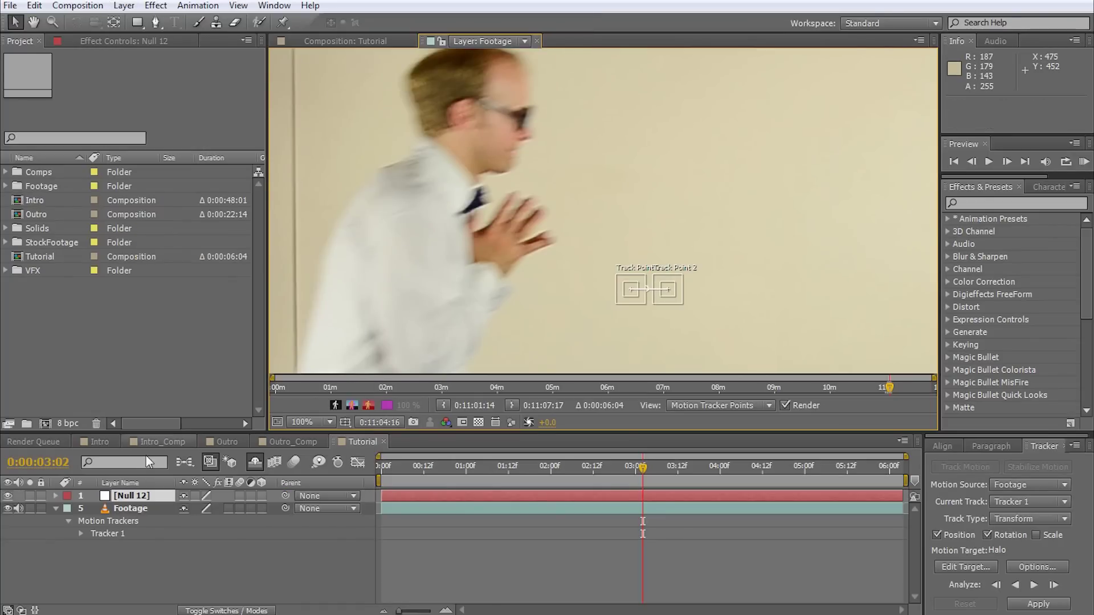
key("Return")
type("Head Track")
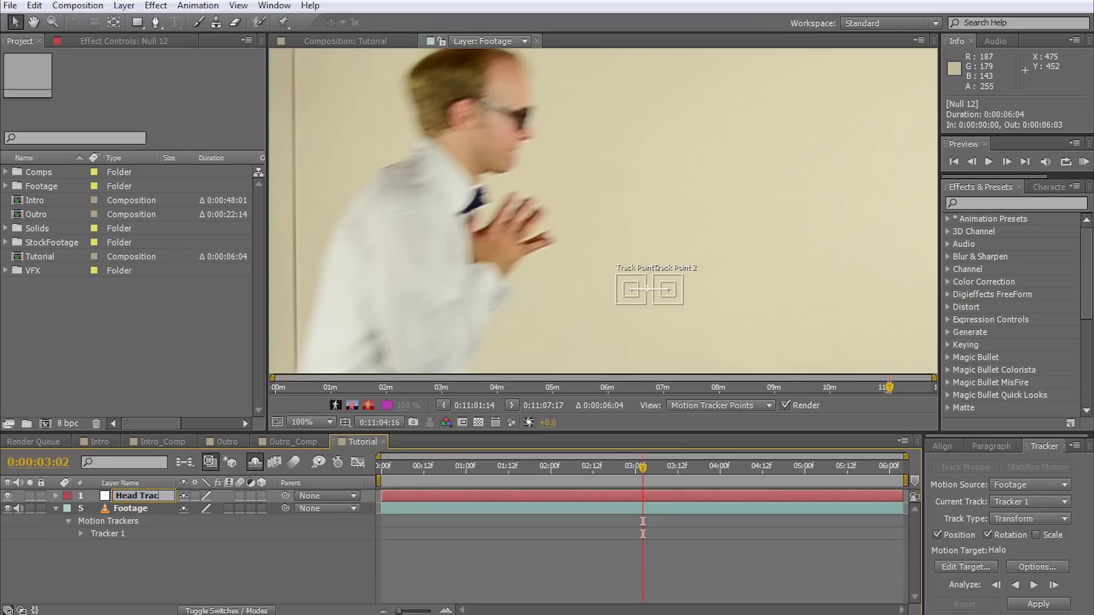
key("Return")
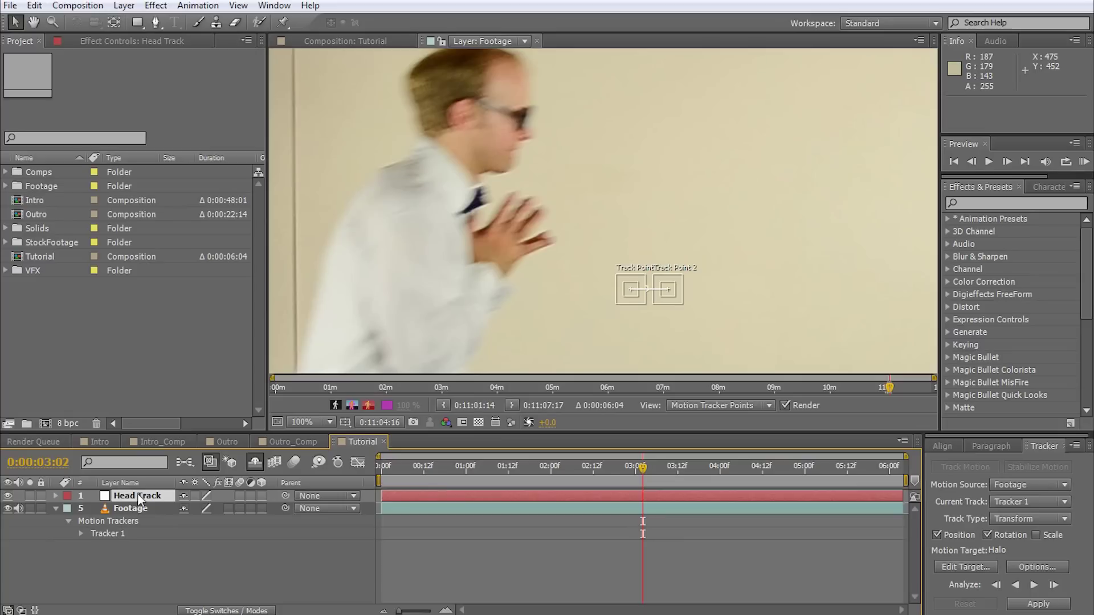
- At 0:00:02:09, move Track Point 1 onto the man's head and enlarge its search region
left_click_drag(641, 300, 568, 257)
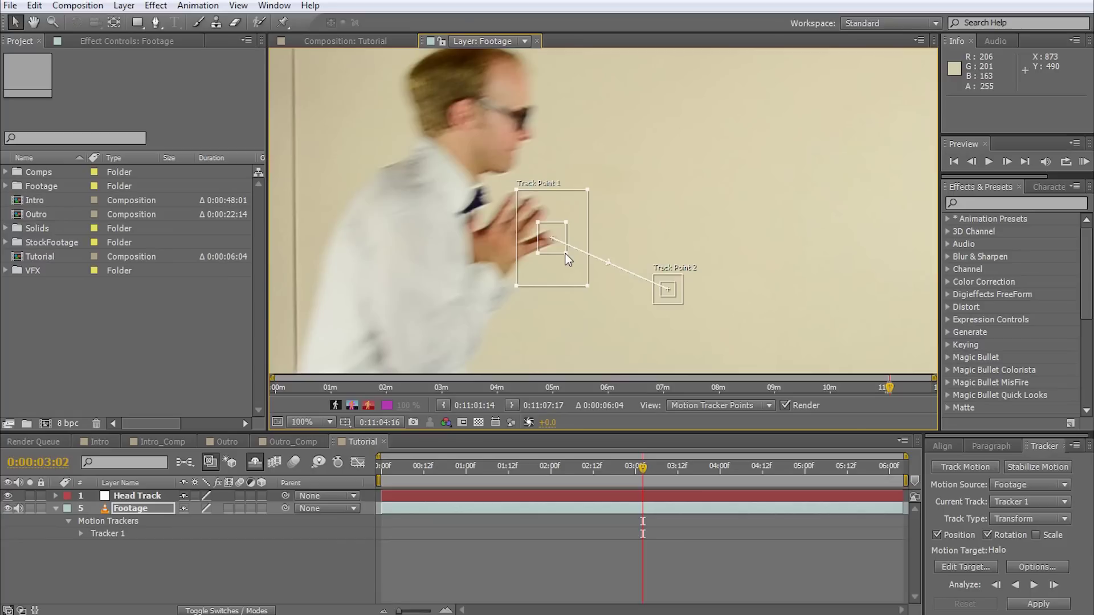
mouse_move(587, 287)
left_mouse_down()
mouse_move(603, 292)
mouse_move(603, 281)
left_mouse_up()
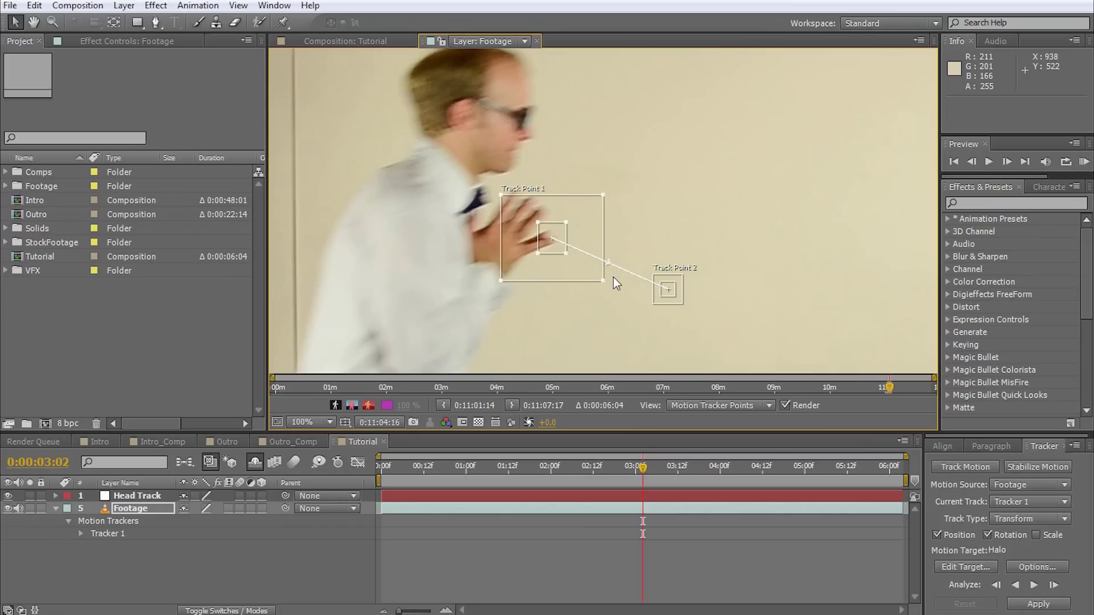
scroll(613, 276, "down", 2)
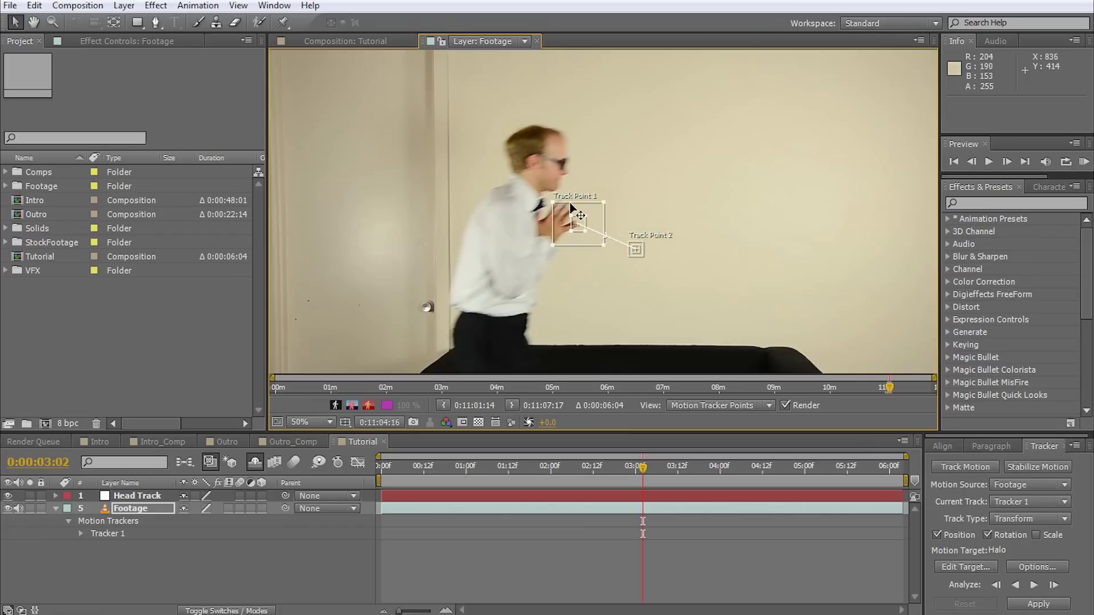
left_click_drag(636, 466, 580, 465)
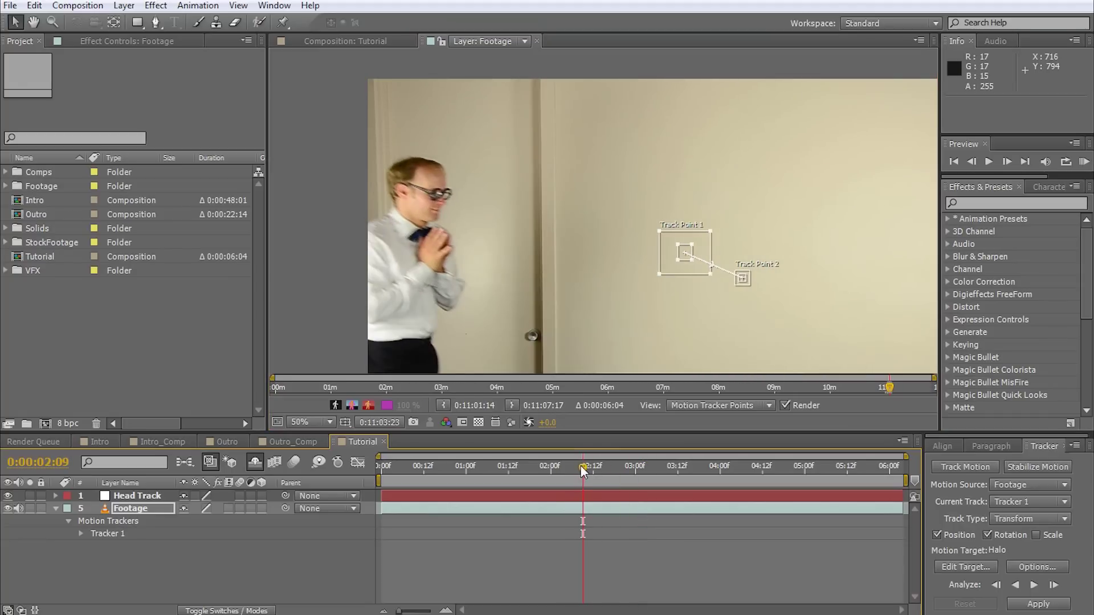
left_click_drag(703, 267, 402, 185)
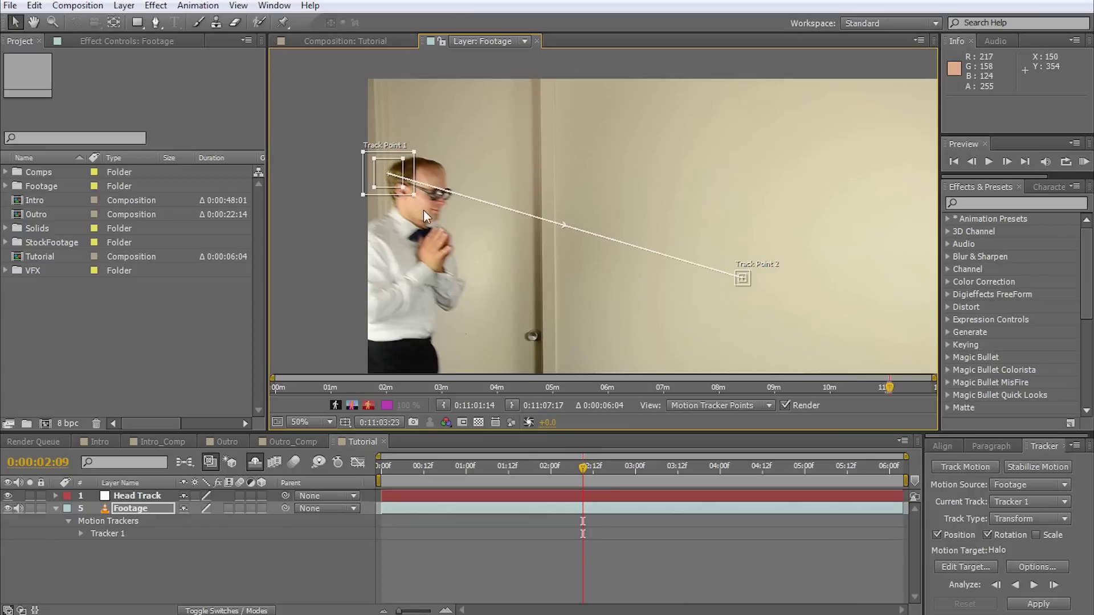
left_click_drag(415, 195, 417, 200)
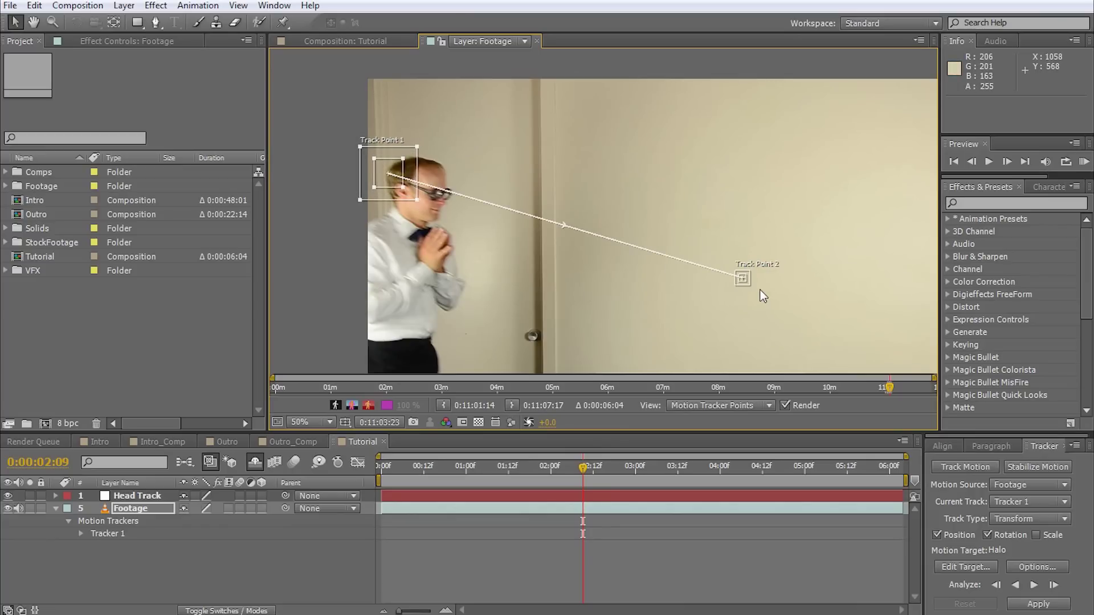
- Place Track Point 2 on the man's head as well
scroll(738, 264, "up", 2)
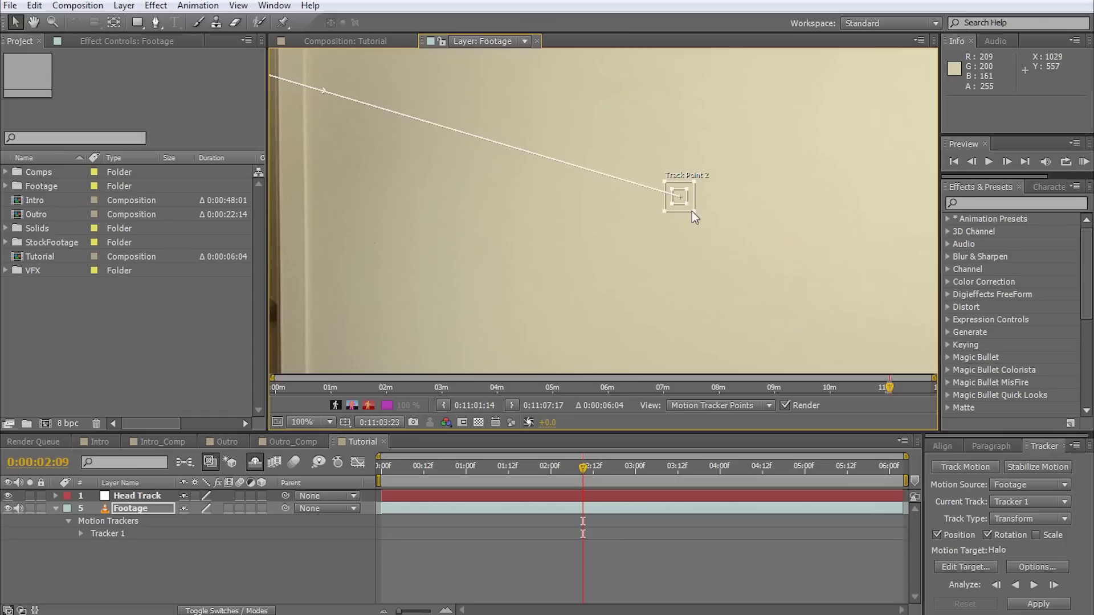
left_click(686, 209)
left_click_drag(686, 209, 385, 134)
left_click_drag(444, 173, 699, 338)
left_click_drag(637, 291, 487, 237)
- Fit the layer view, analyze the head forward until the path is complete, then scrub back to review
left_click(319, 422)
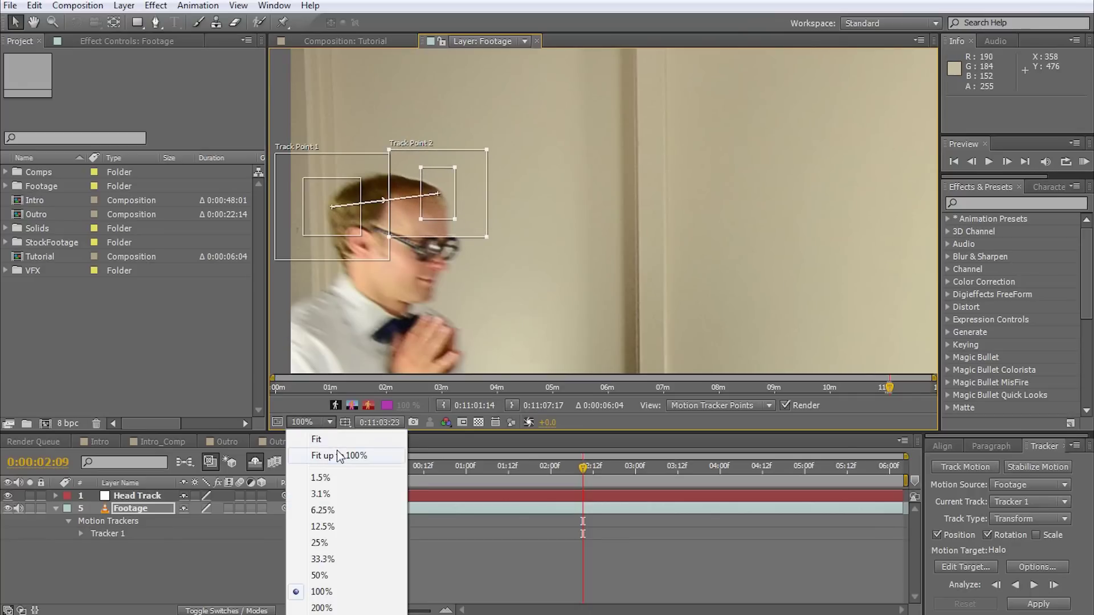
left_click(336, 455)
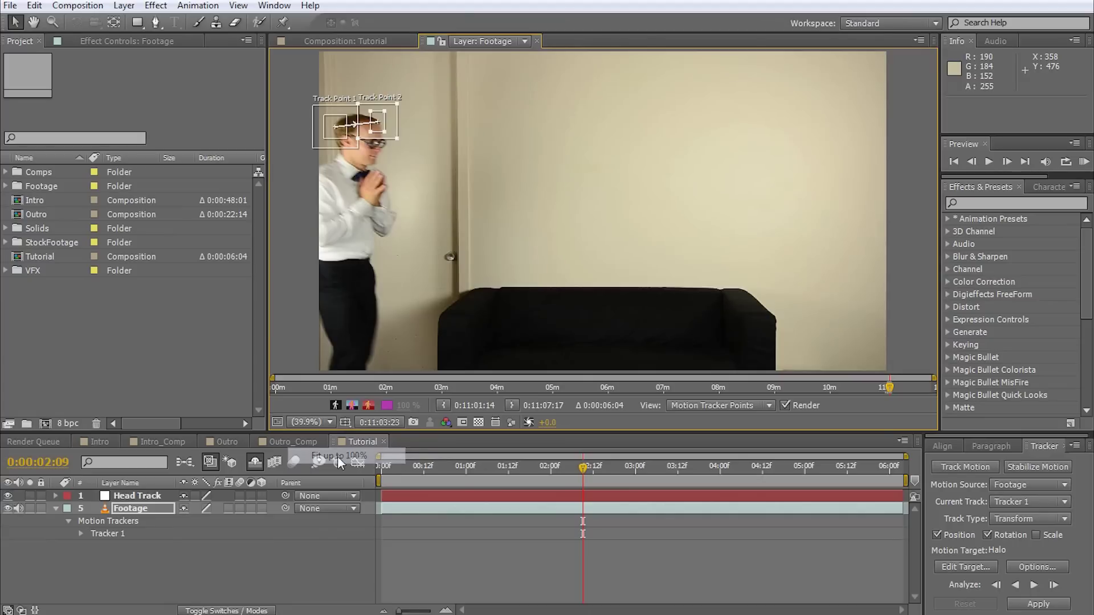
left_click(1035, 586)
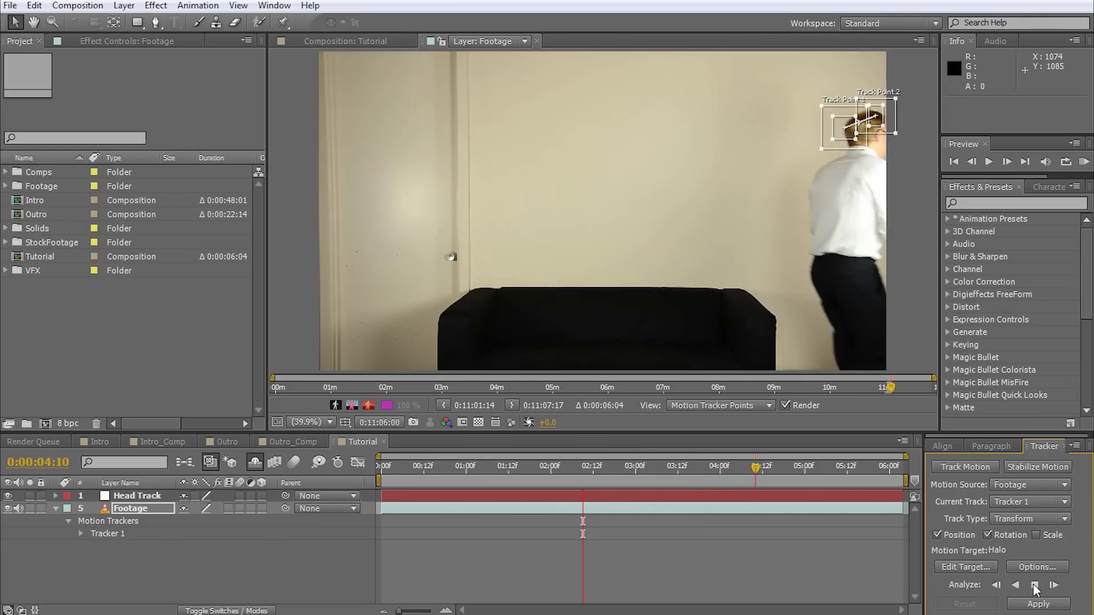
left_click(1035, 585)
left_click_drag(798, 468, 648, 473)
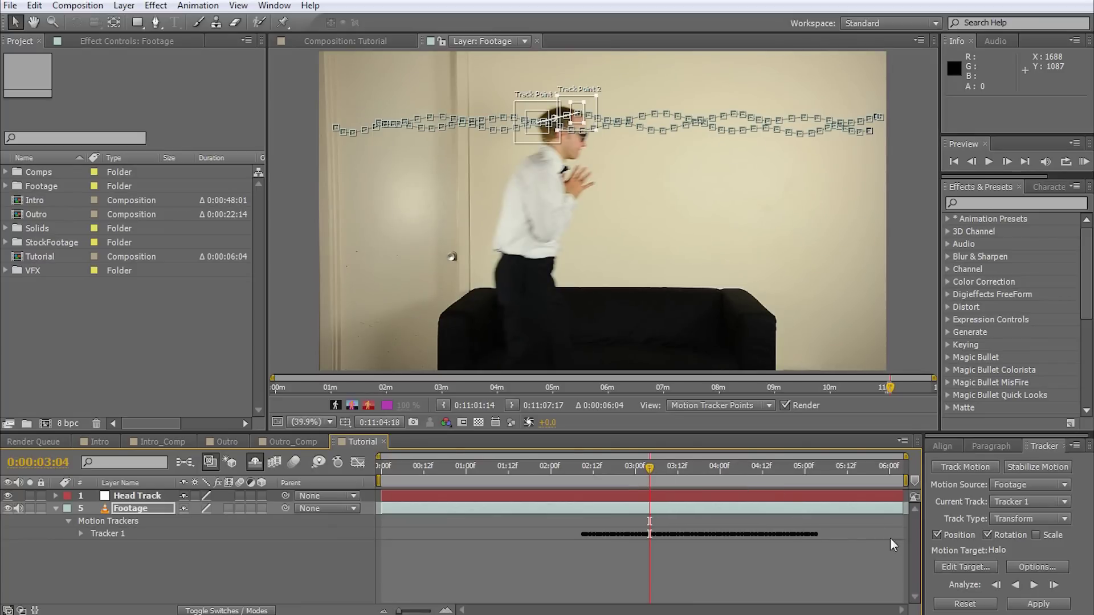
- Set the Head Track null as Tracker 1's motion target
left_click(960, 569)
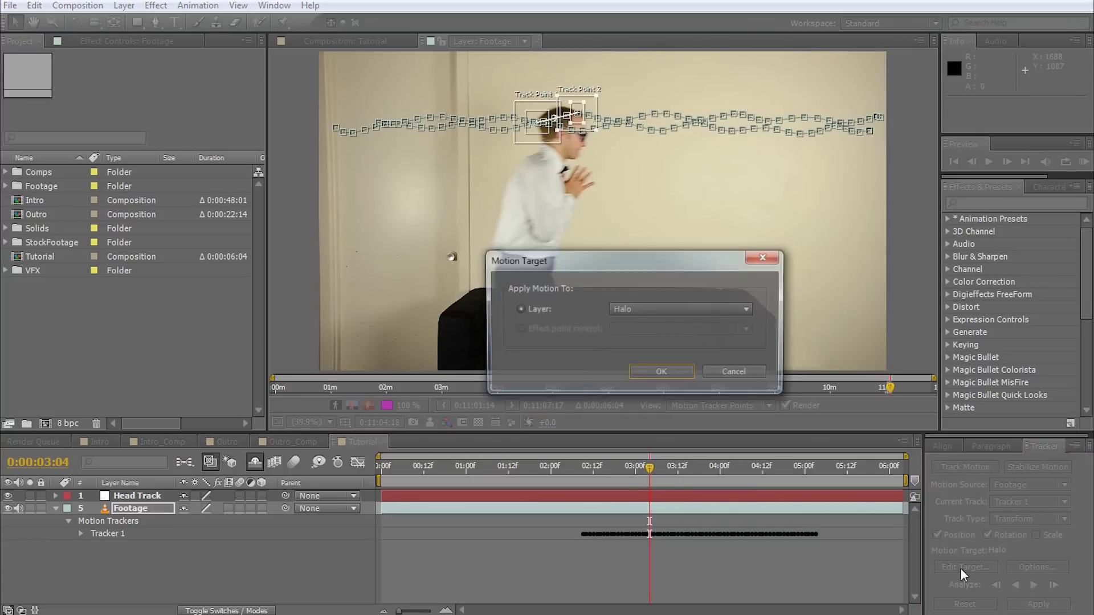
left_click(685, 310)
left_click(669, 326)
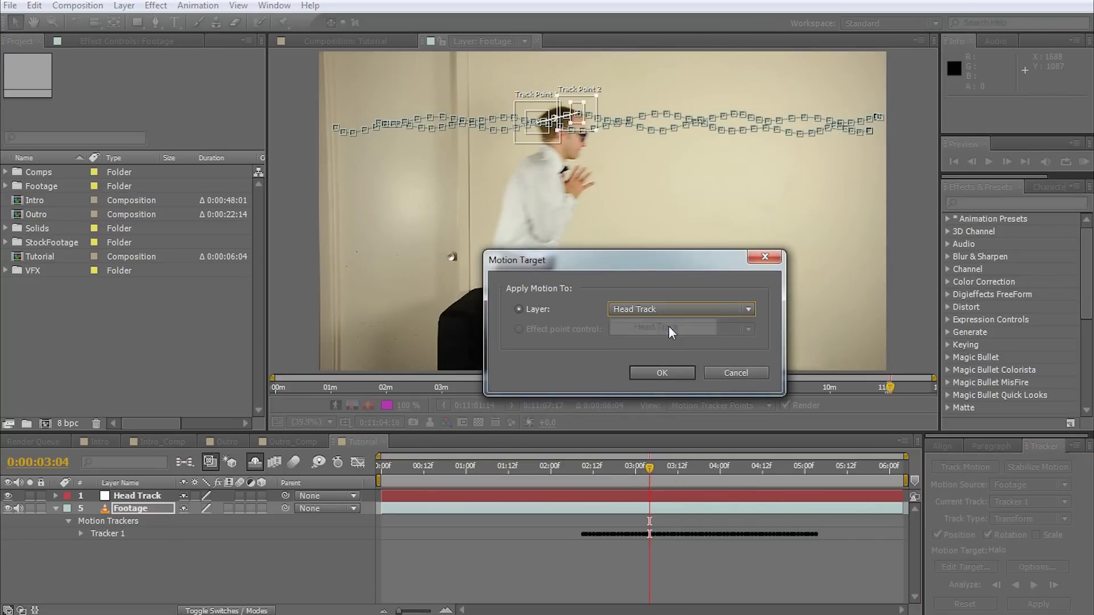
left_click(671, 369)
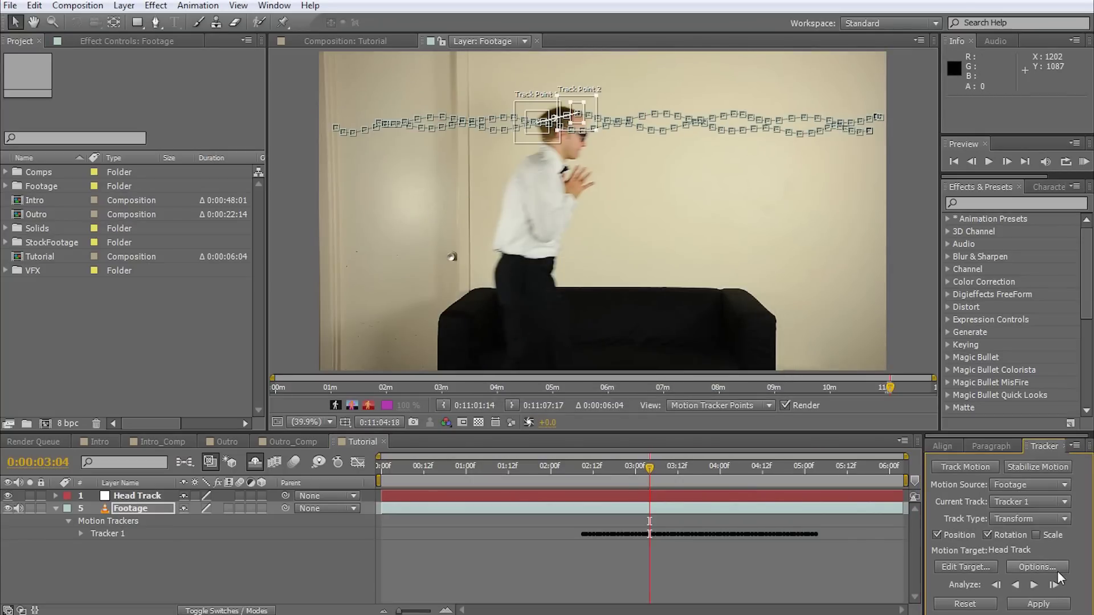
- Apply the position and rotation tracking data to Head Track in X and Y
left_click(1039, 604)
left_click(715, 317)
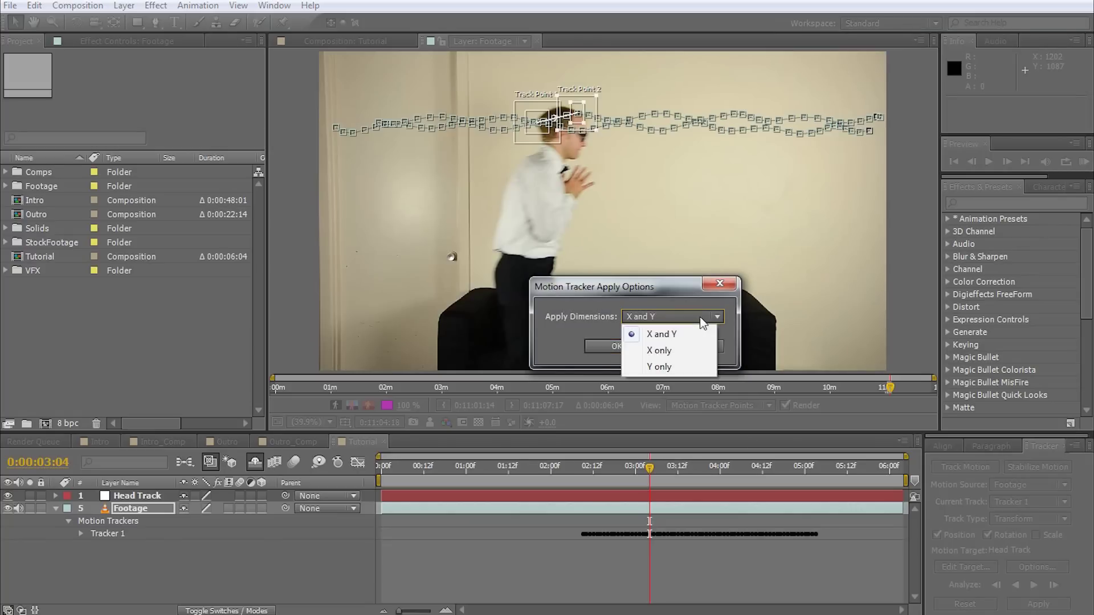
left_click(667, 335)
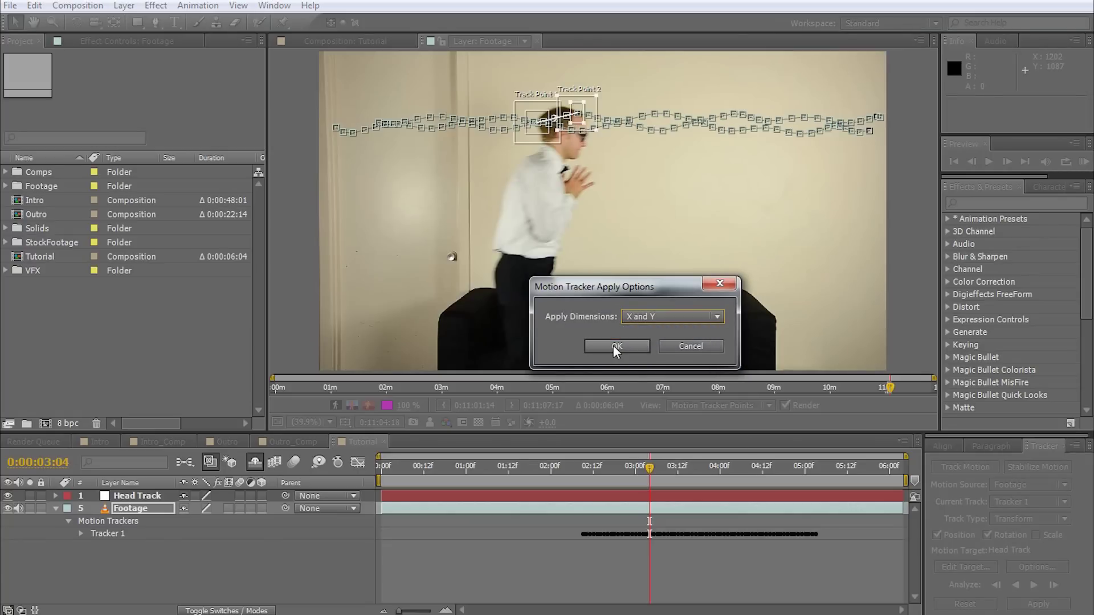
left_click(616, 345)
scroll(285, 530, "up", 2)
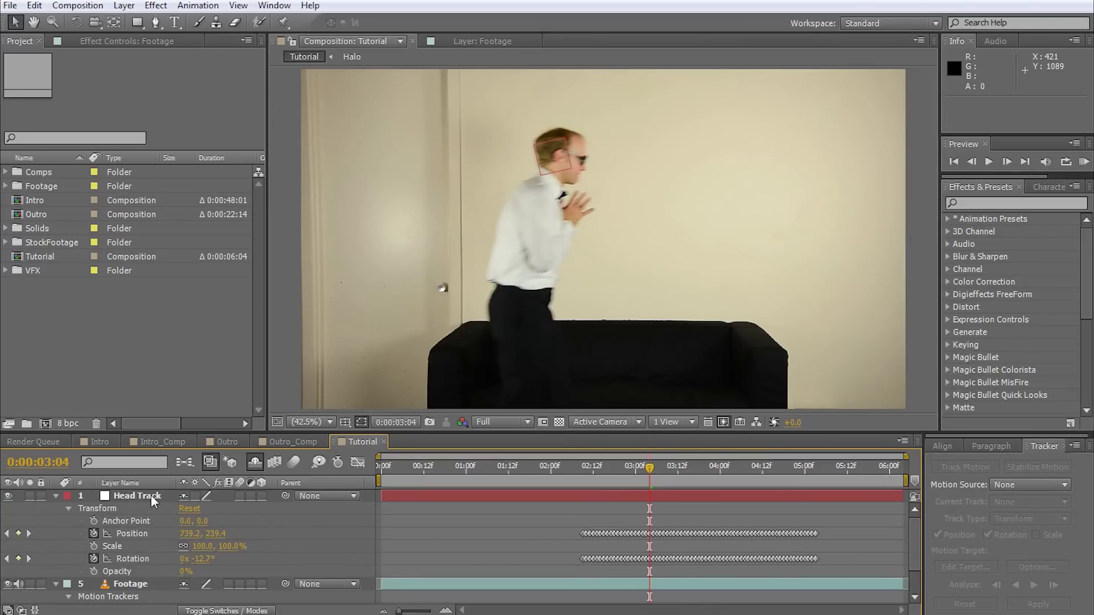
- Check Head Track's motion path by scrubbing to 03:00, then collapse the Head Track and Footage properties
left_click(152, 497)
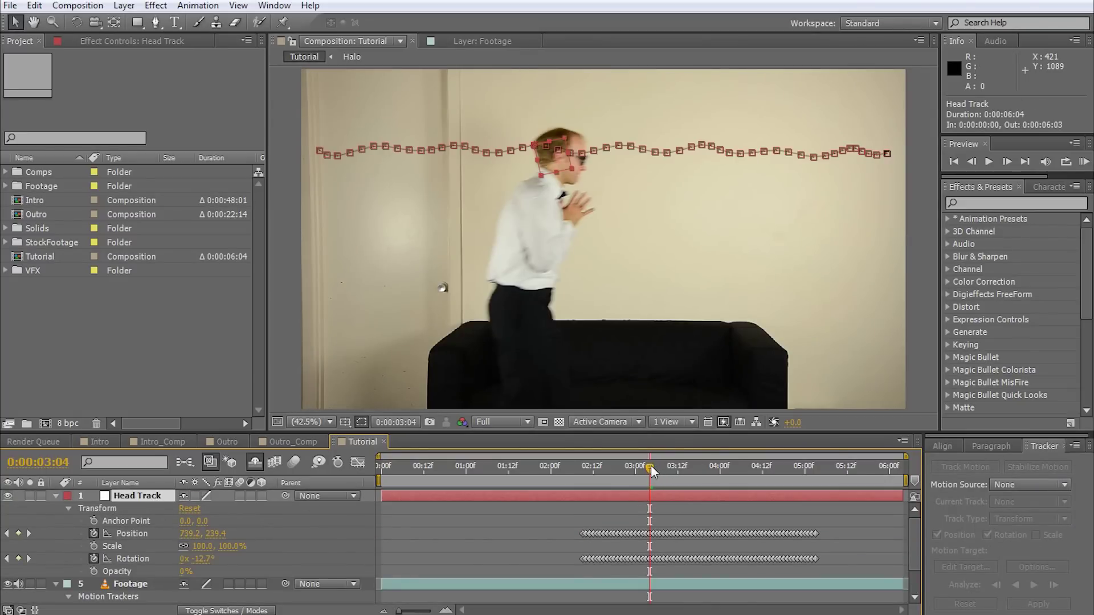
left_click_drag(651, 465, 782, 481)
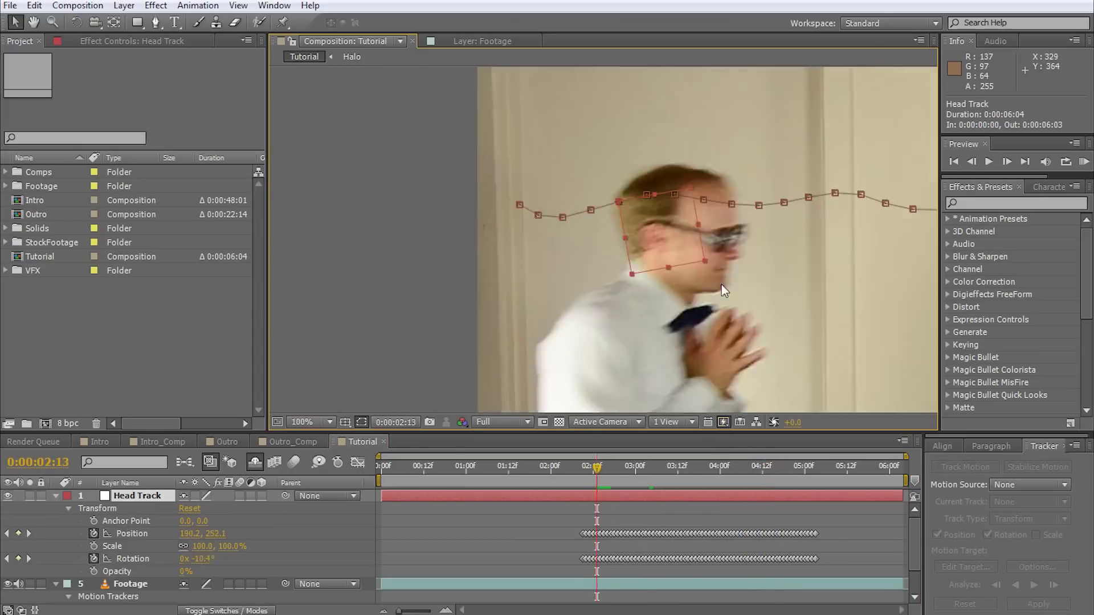
left_click_drag(397, 227, 489, 250)
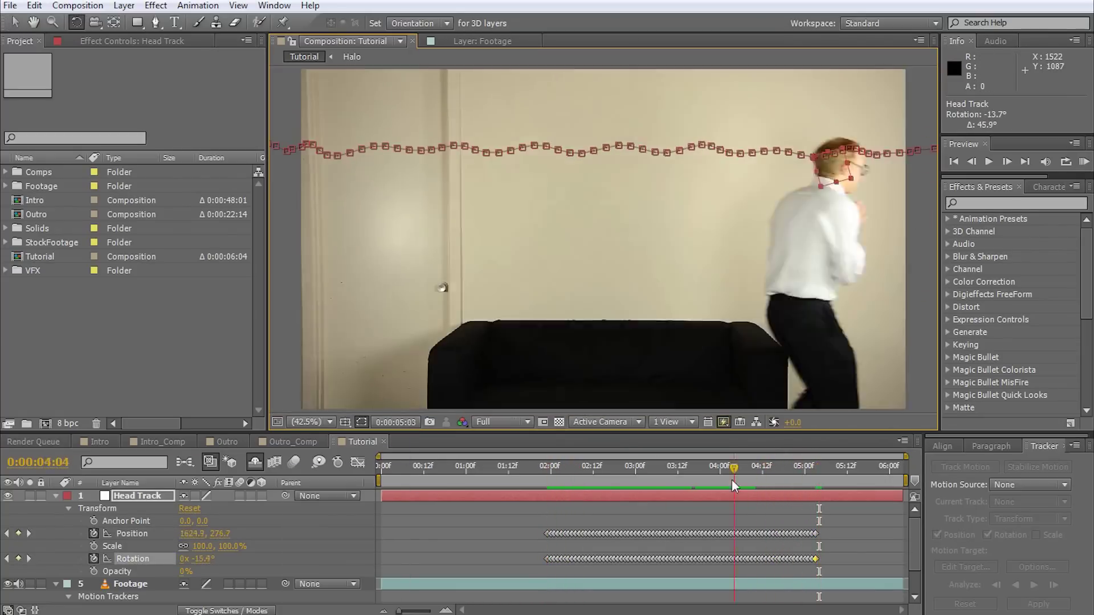
left_click(633, 485)
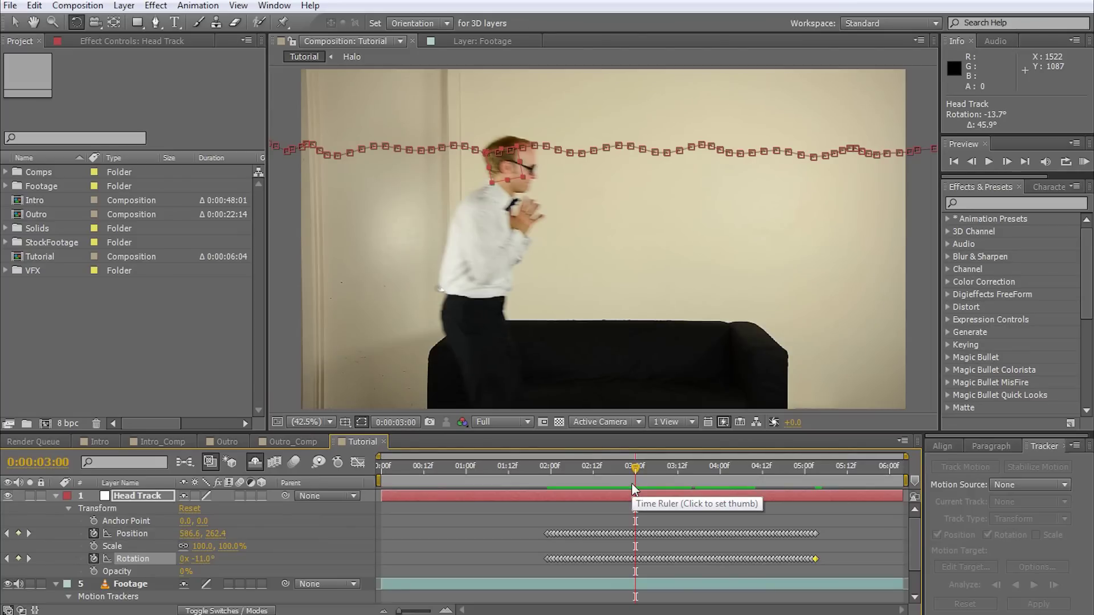
left_click(55, 496)
left_click(58, 508)
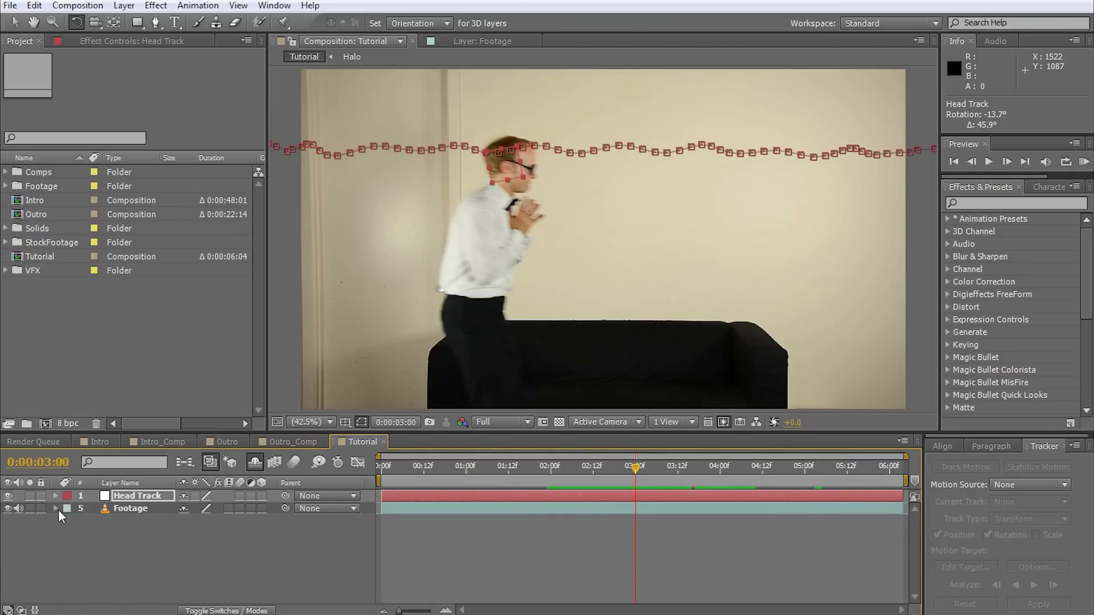
- Reveal the shy layers and make the Halo layer visible
left_click(258, 465)
left_click(156, 508)
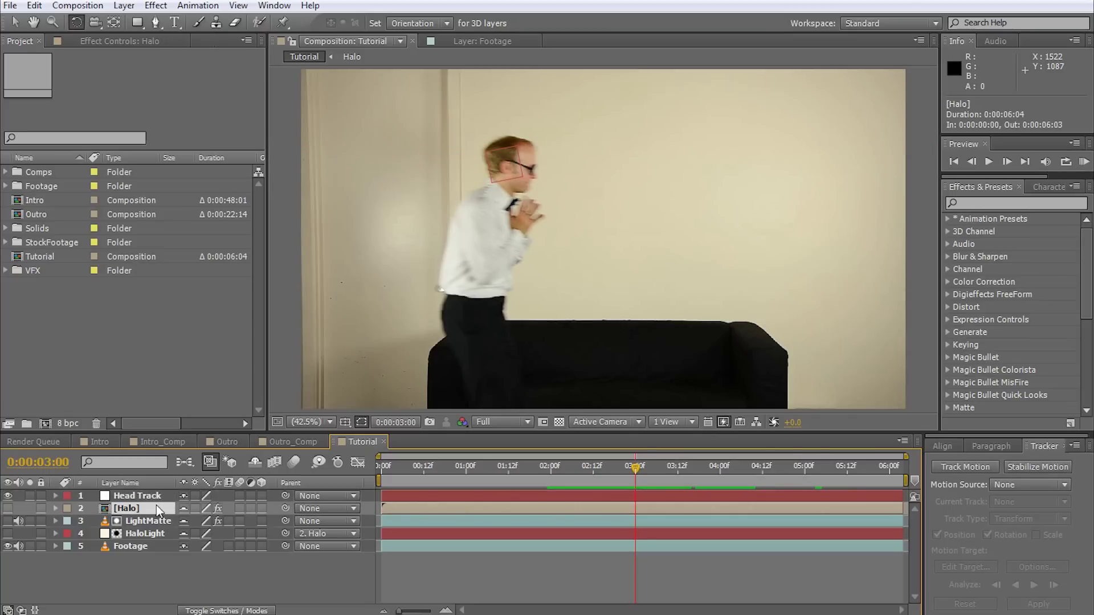
left_click(8, 509)
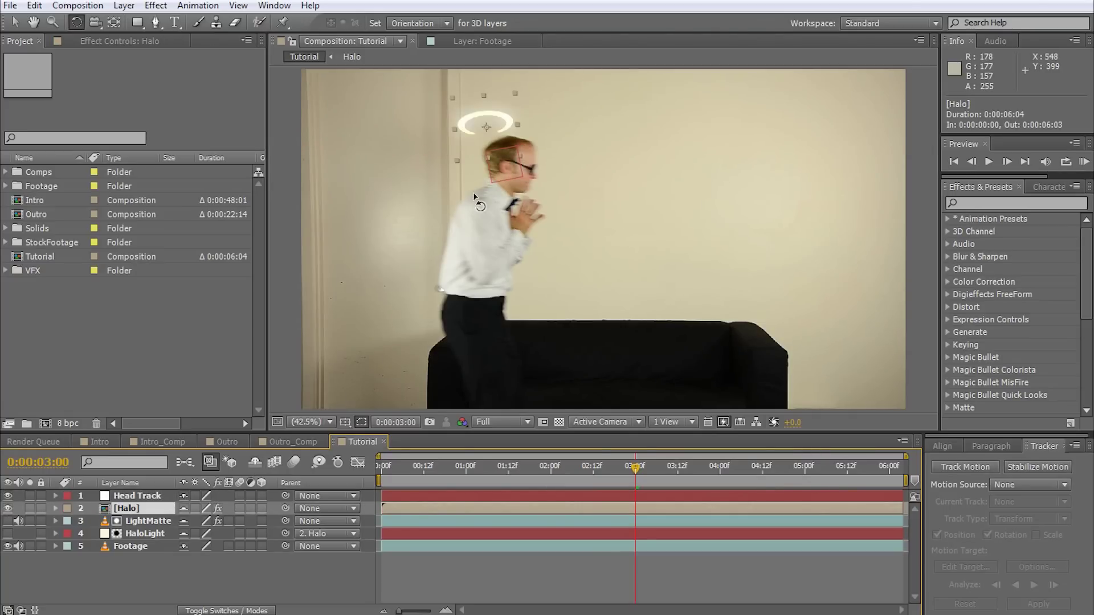
- Move the halo ring to sit just above the man's head, then zoom the view to 50%
key("v")
left_click_drag(520, 138, 546, 145)
scroll(581, 193, "up", 1)
left_click_drag(577, 191, 573, 192)
scroll(576, 186, "up", 2)
key("w")
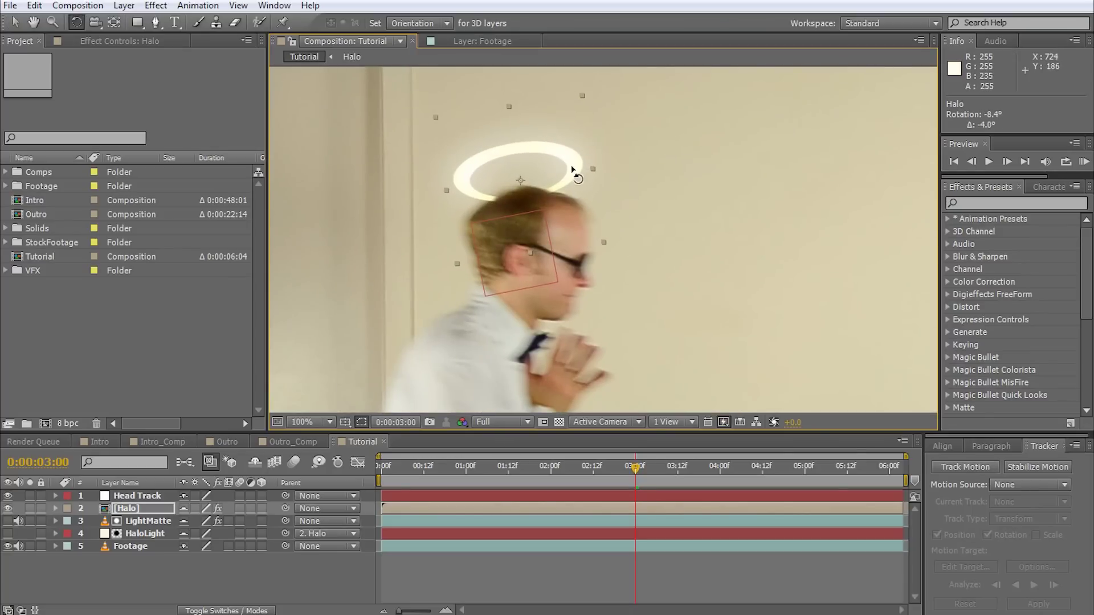
key("v")
key("Up")
key("comma")
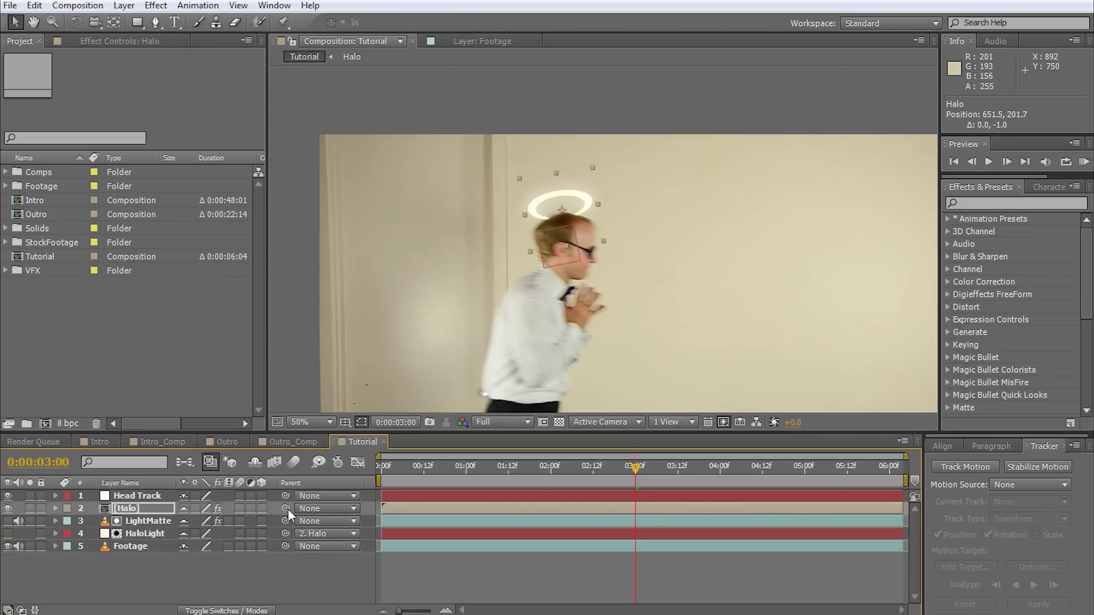
- Parent Halo to the Head Track null and scrub to confirm it follows the head
left_click_drag(286, 508, 145, 497)
mouse_move(635, 470)
left_mouse_down()
mouse_move(793, 470)
mouse_move(632, 472)
left_mouse_up()
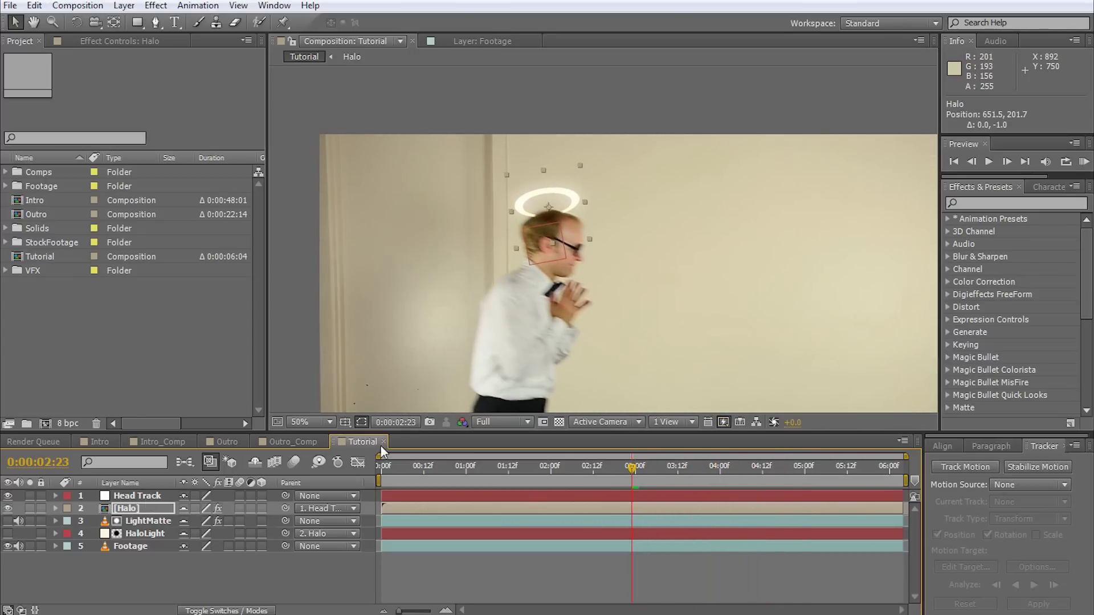
left_click(329, 423)
left_click(335, 386)
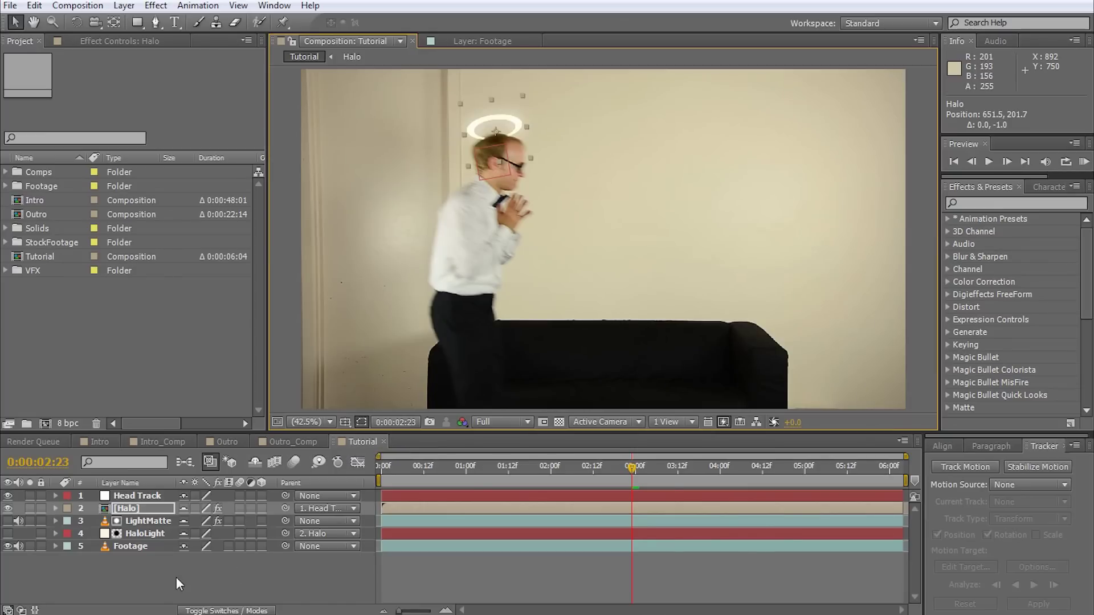
- Turn on the HaloLight layer's visibility
left_click(163, 561)
left_click(145, 534)
left_click(9, 534)
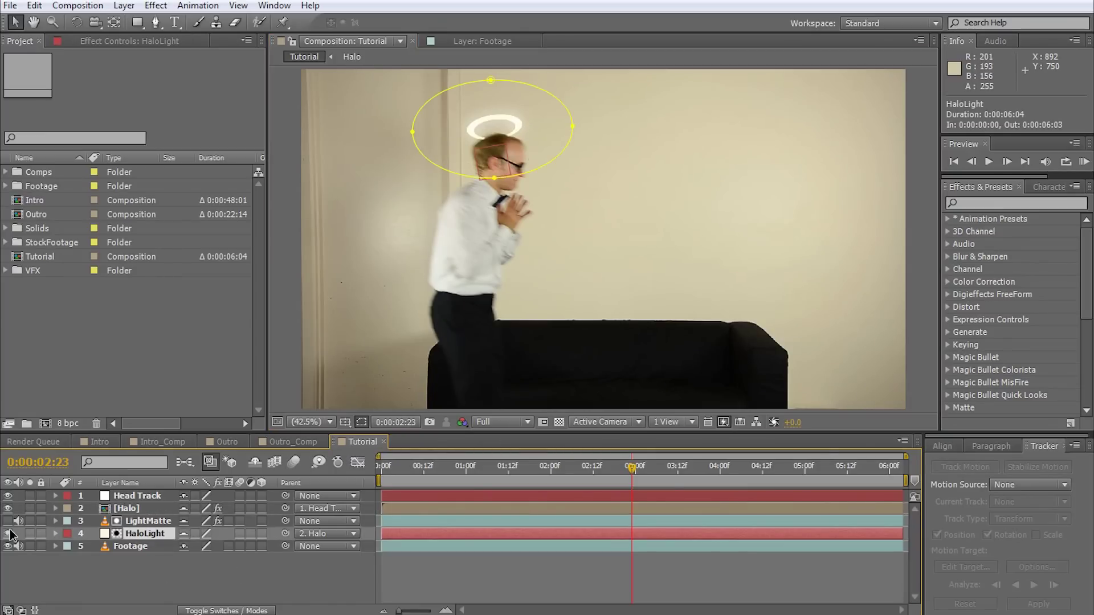